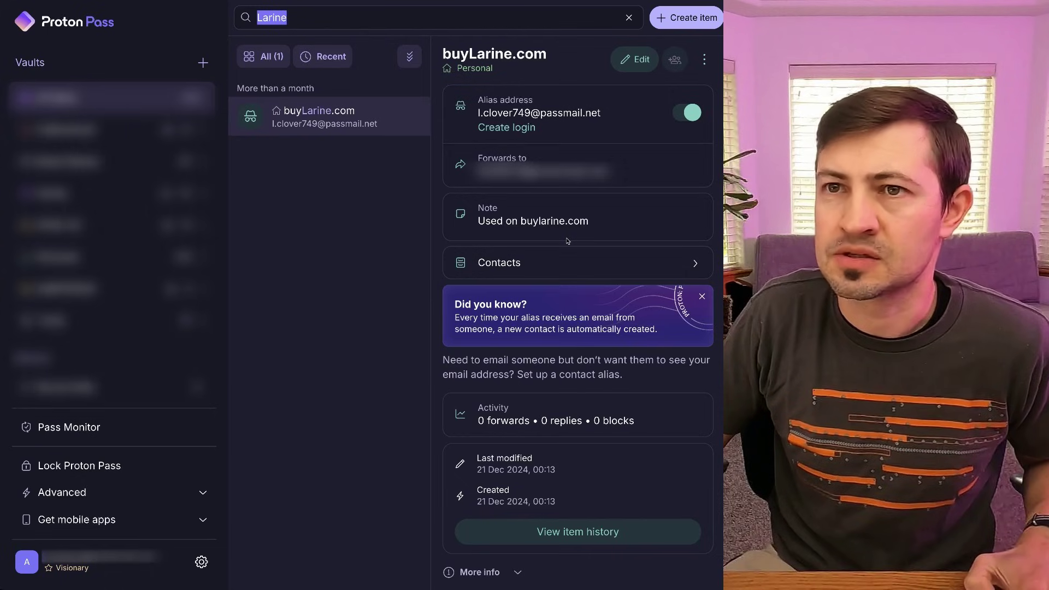
{"action": "left_click", "coordinate": [289, 20]}
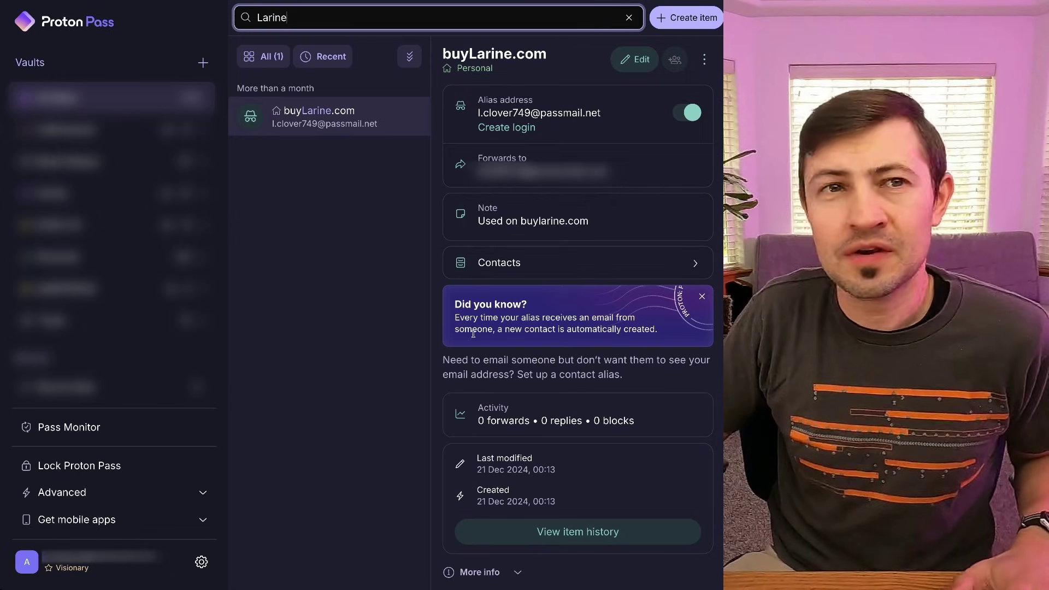
{"action": "left_click_drag", "start_coordinate": [452, 307], "coordinate": [641, 346]}
{"action": "left_click", "coordinate": [634, 360]}
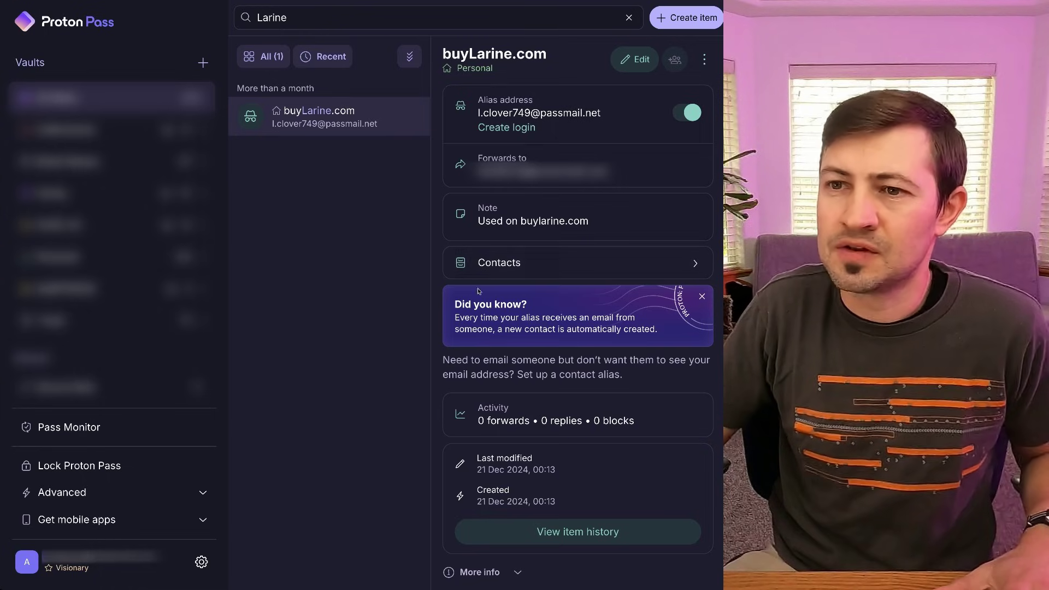
Open the buyLarine.com alias's Contacts panel and scroll through its store and support senders.
{"action": "left_click", "coordinate": [559, 273]}
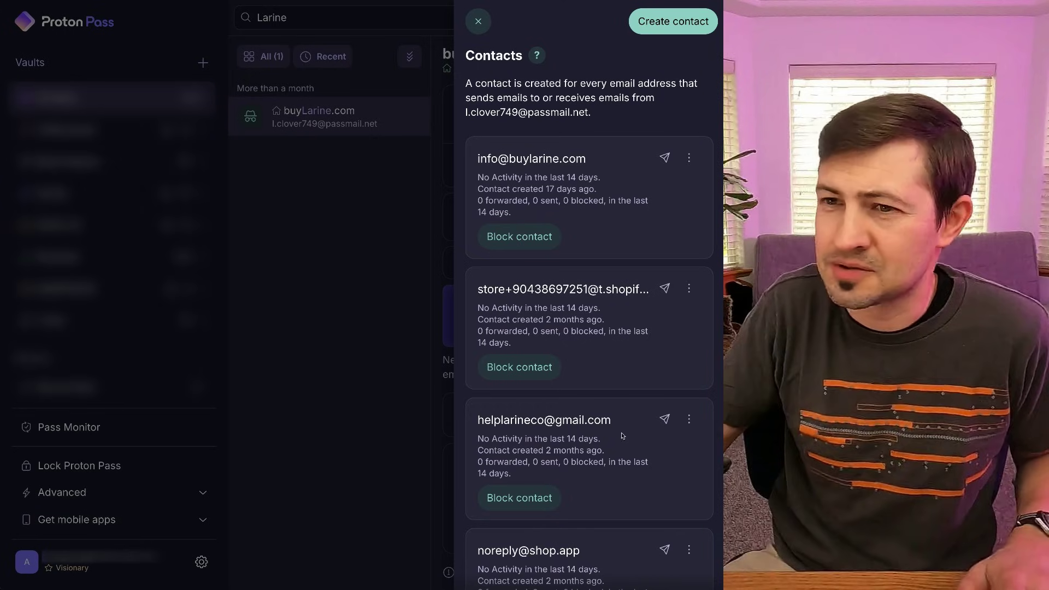
{"action": "scroll", "coordinate": [590, 511], "scroll_direction": "down", "scroll_amount": 3}
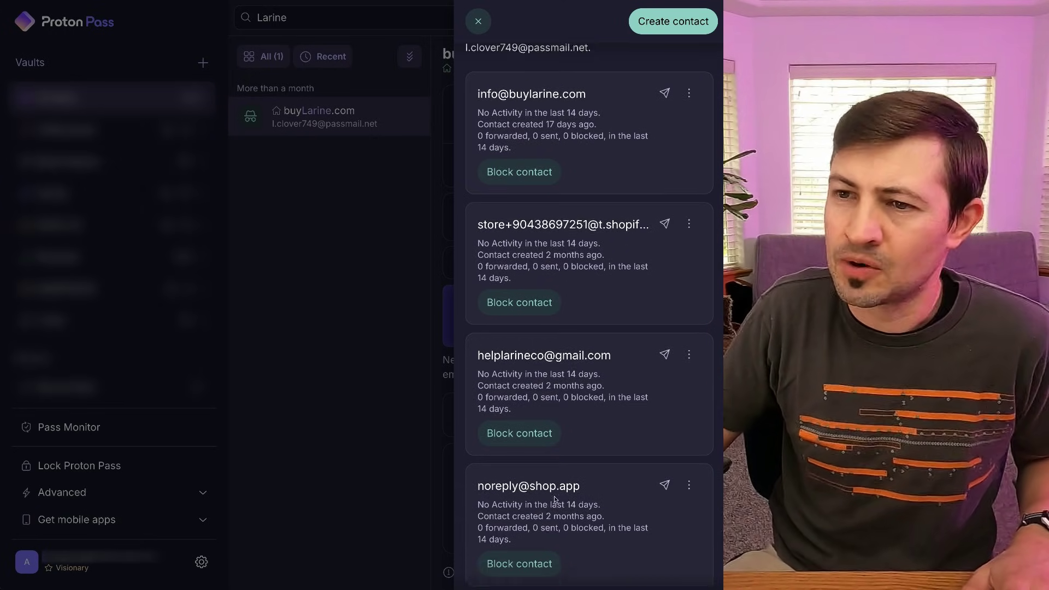
{"action": "scroll", "coordinate": [533, 463], "scroll_direction": "up", "scroll_amount": 3}
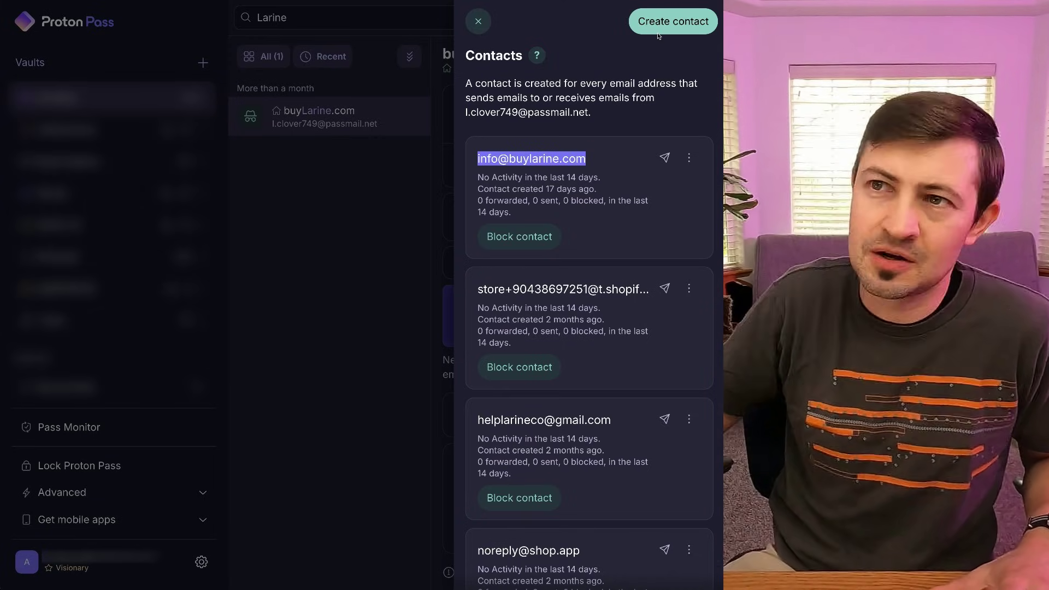
Create a new contact for the alias using the external test e-mail address.
{"action": "left_click", "coordinate": [672, 29]}
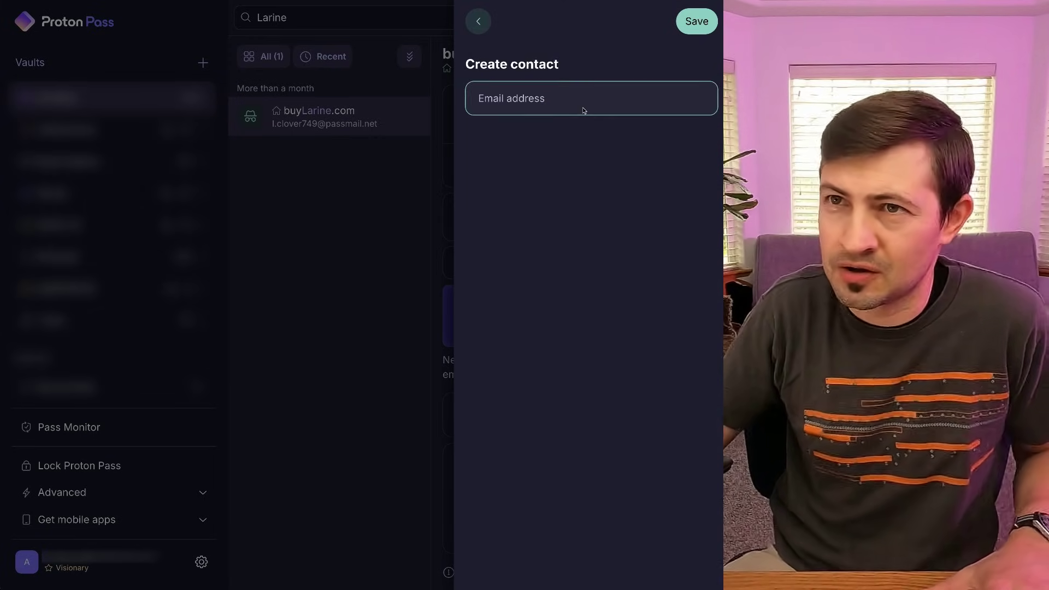
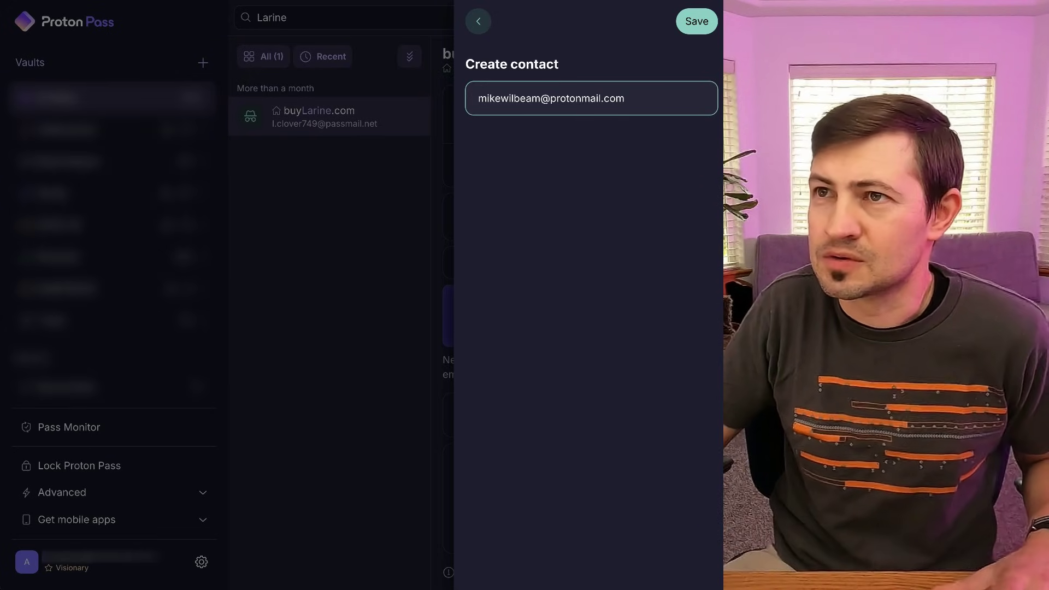
{"action": "key", "text": "Return"}
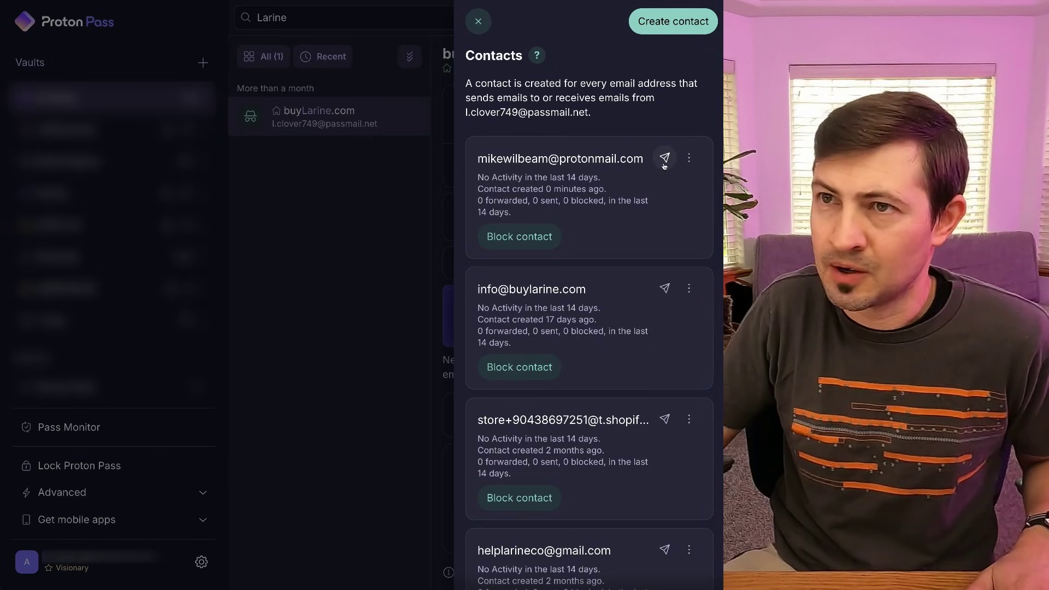
Start an email to the new contact, opening a Proton Mail draft to its passmail.net reverse alias.
{"action": "left_click", "coordinate": [664, 160]}
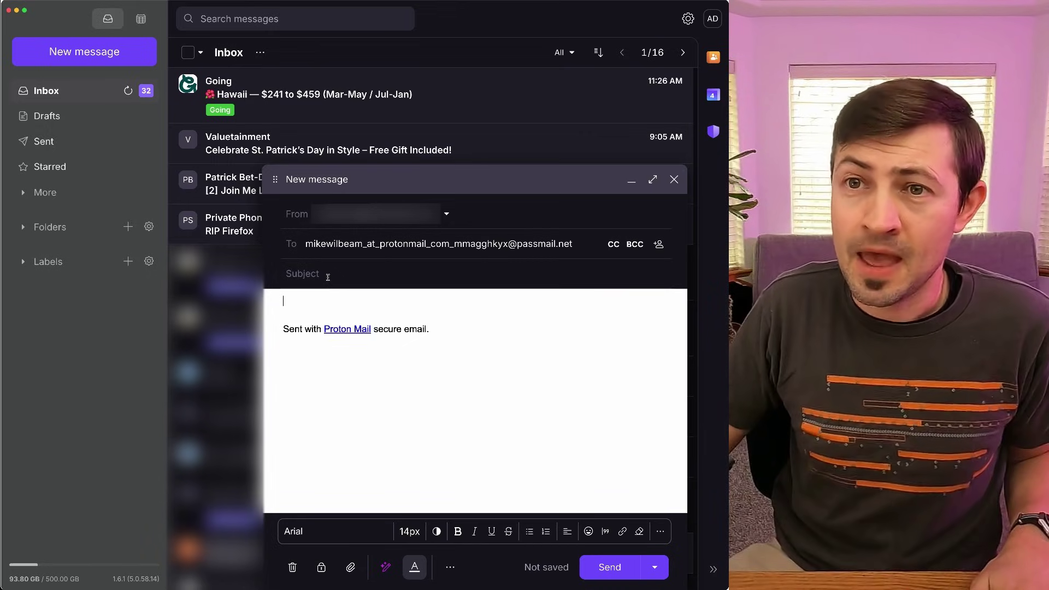
Enter subject 'This is a Email Alias Test' and body 'Sending from my Larine Co SCAM Gum Email Alias Address'.
{"action": "left_click", "coordinate": [328, 277]}
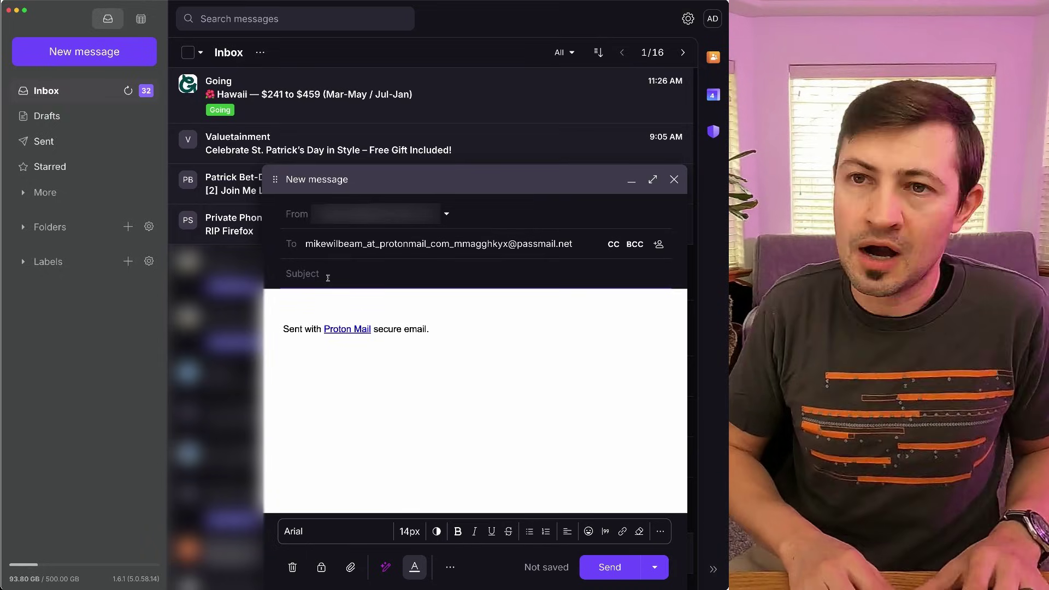
{"action": "type", "text": "This i"}
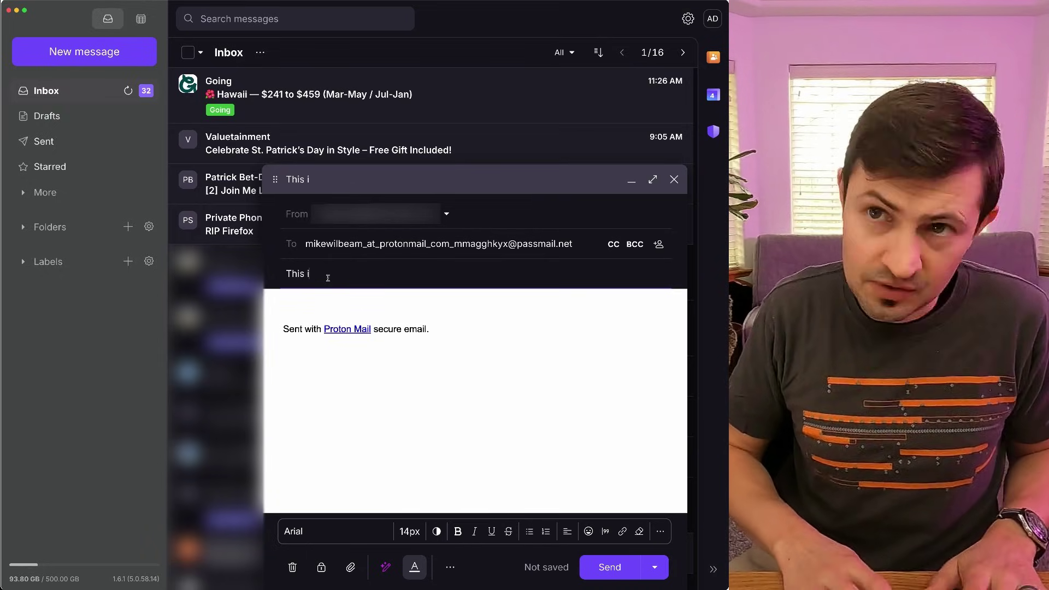
{"action": "type", "text": "s a Email ALi"}
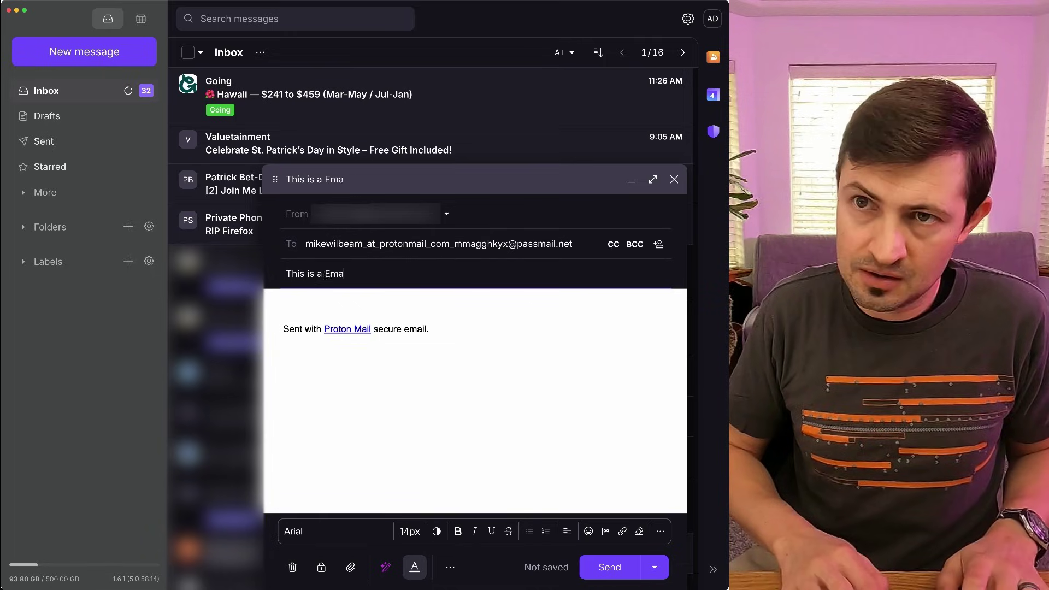
{"action": "key", "text": "BackSpace"}
{"action": "key", "text": "BackSpace"}
{"action": "type", "text": "li"}
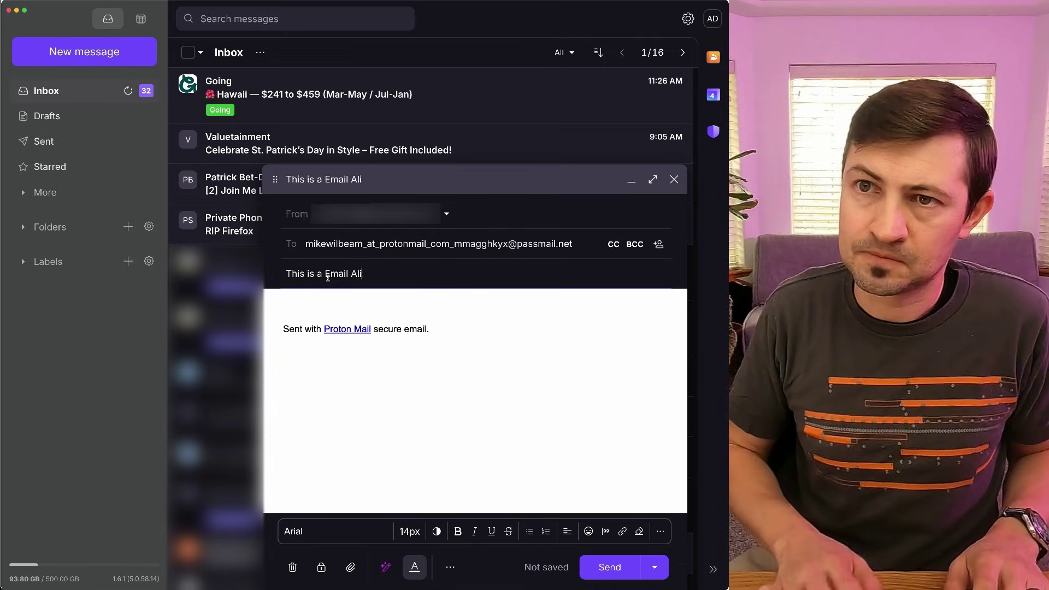
{"action": "type", "text": "as Test"}
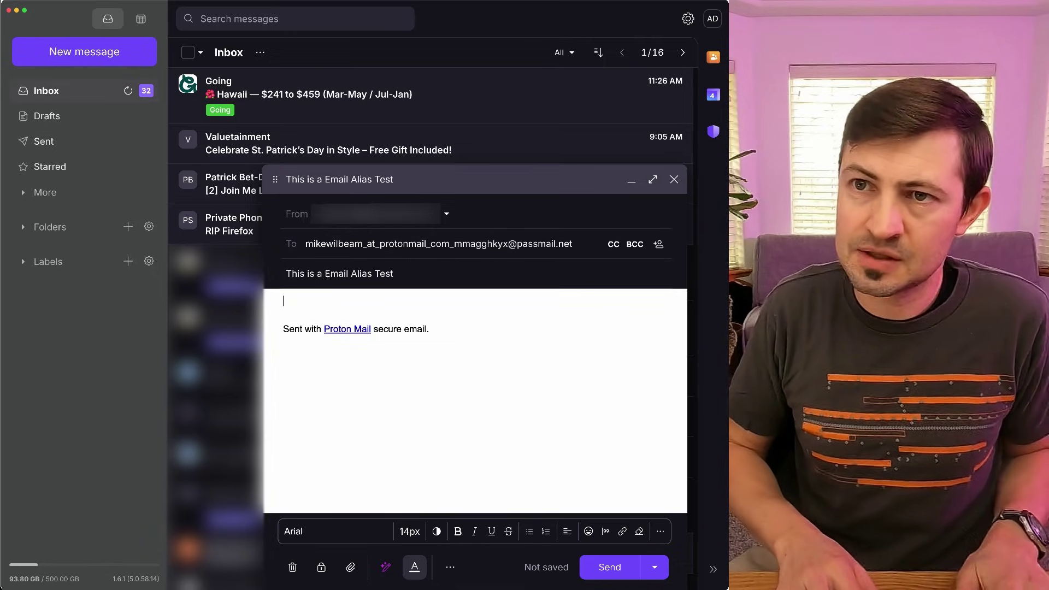
{"action": "key", "text": "Tab"}
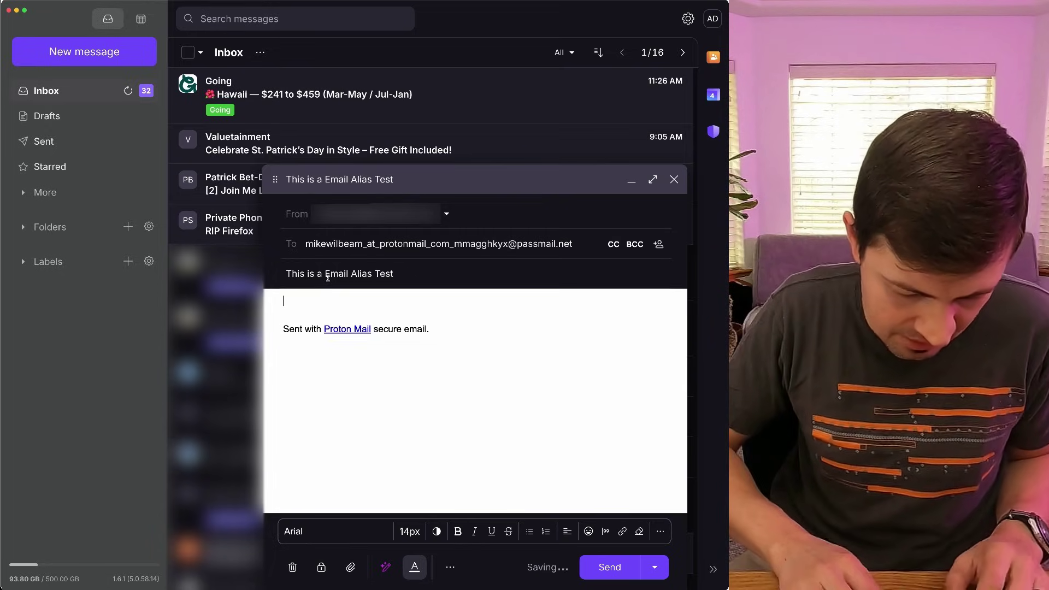
{"action": "type", "text": "Sending fro"}
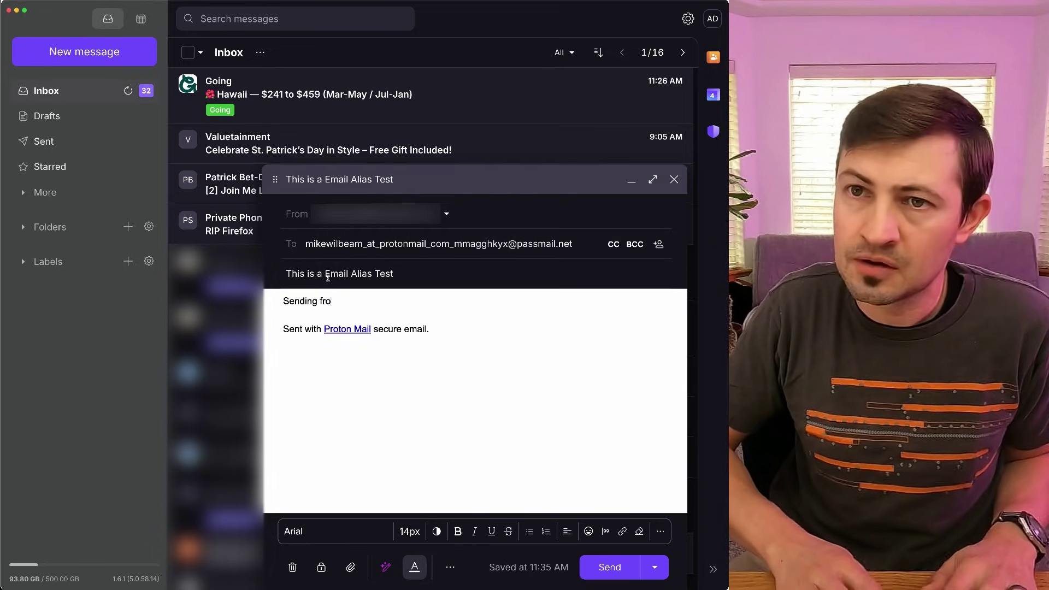
{"action": "type", "text": "m my Larine "}
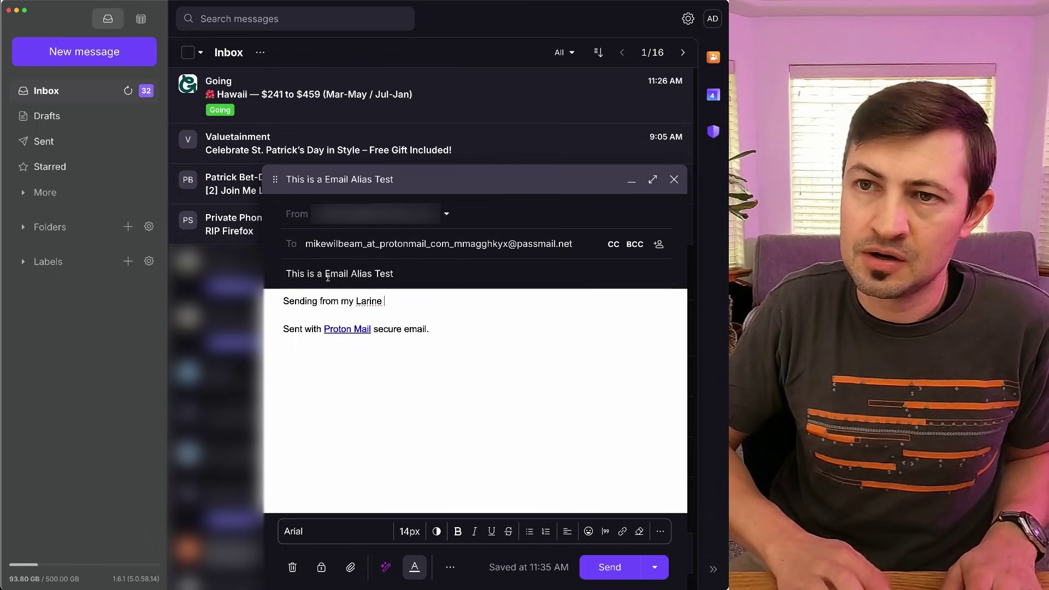
{"action": "type", "text": "Co S"}
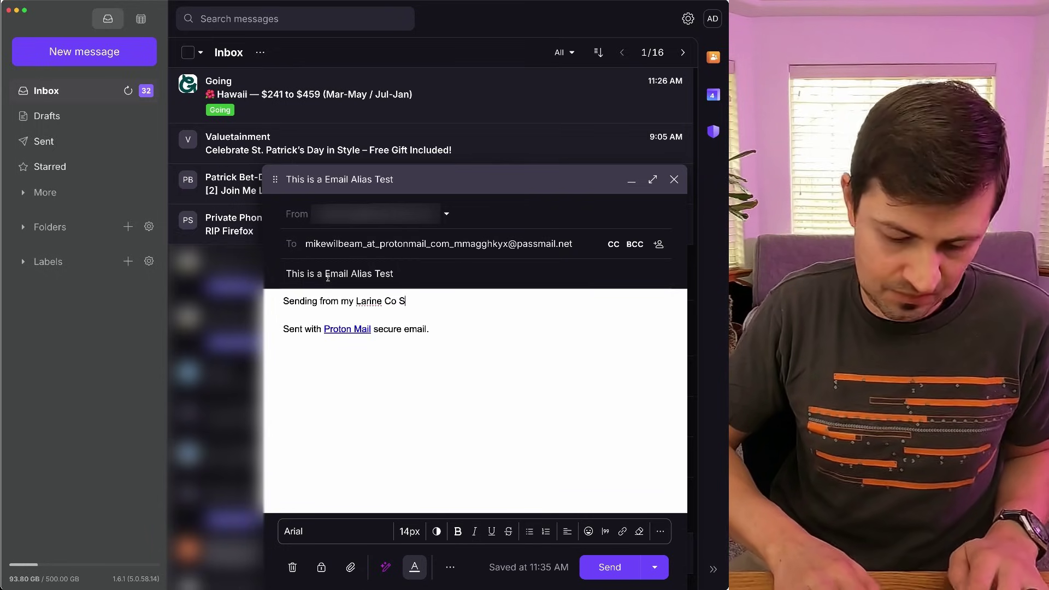
{"action": "type", "text": "CAM Gum"}
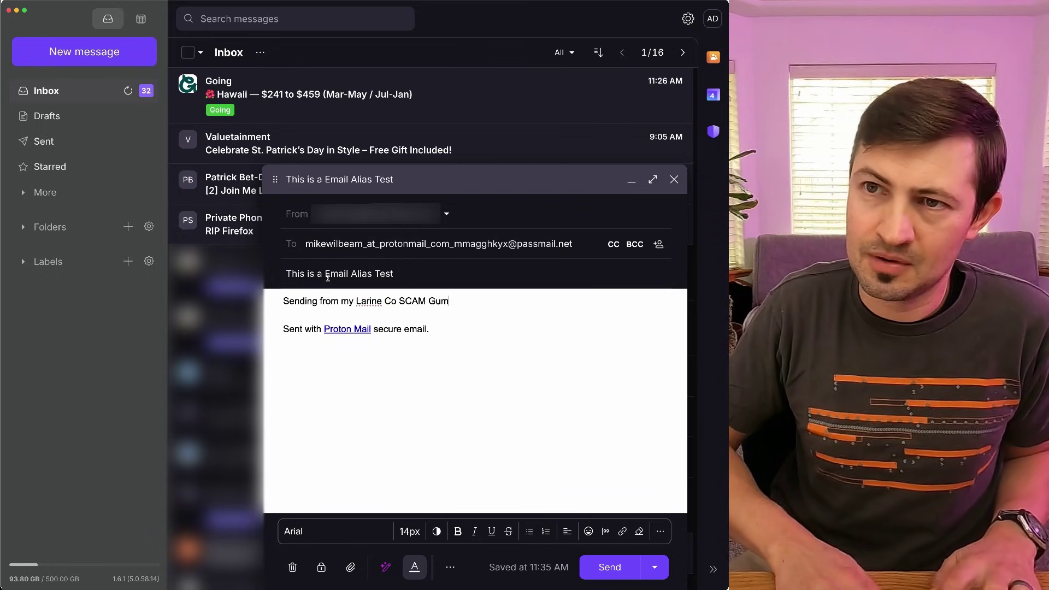
{"action": "type", "text": "mail"}
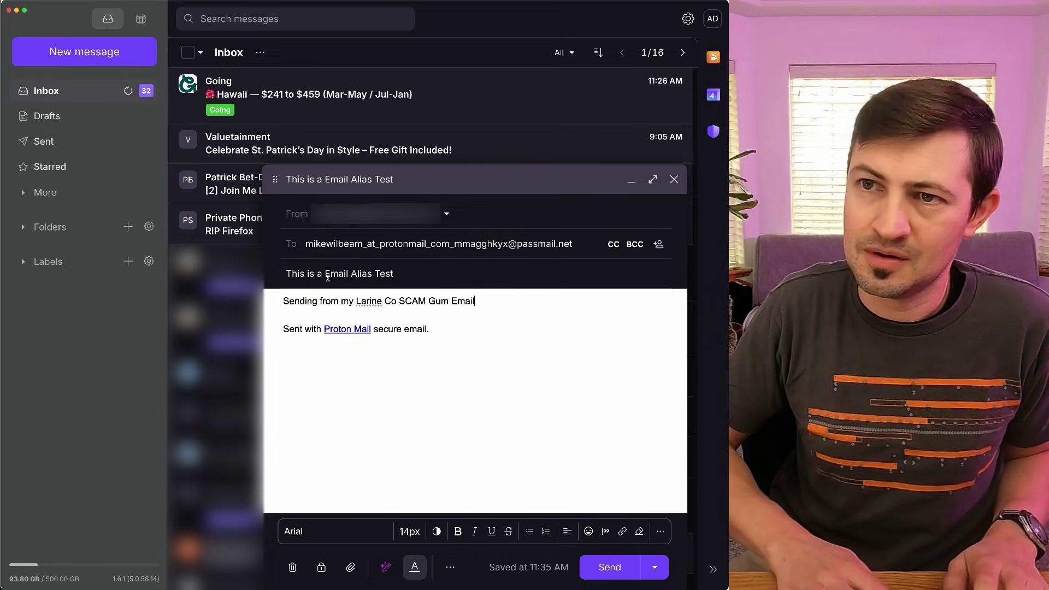
{"action": "type", "text": " Alias Ad"}
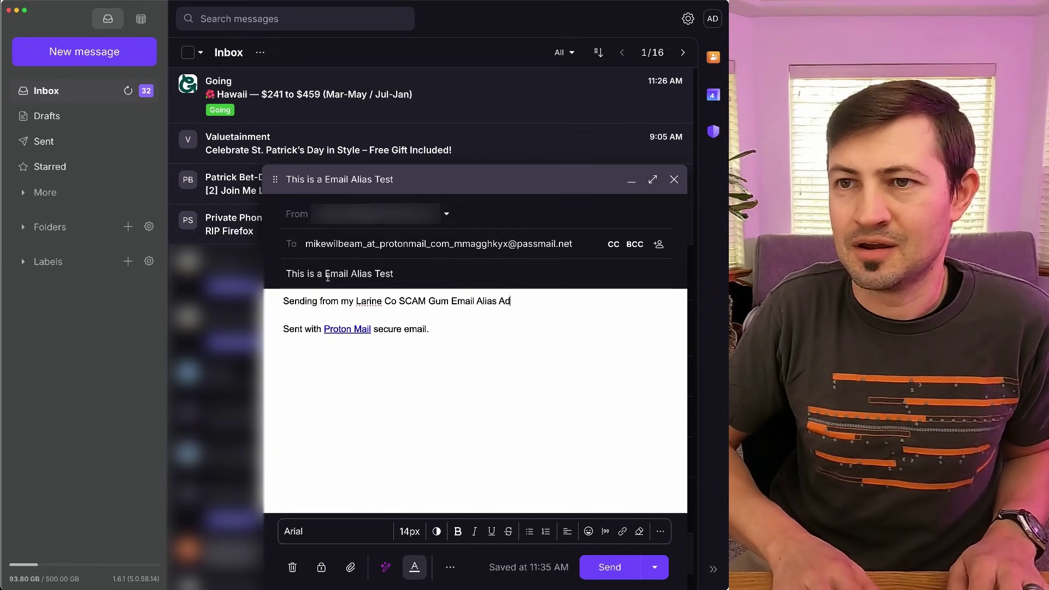
{"action": "type", "text": "dress"}
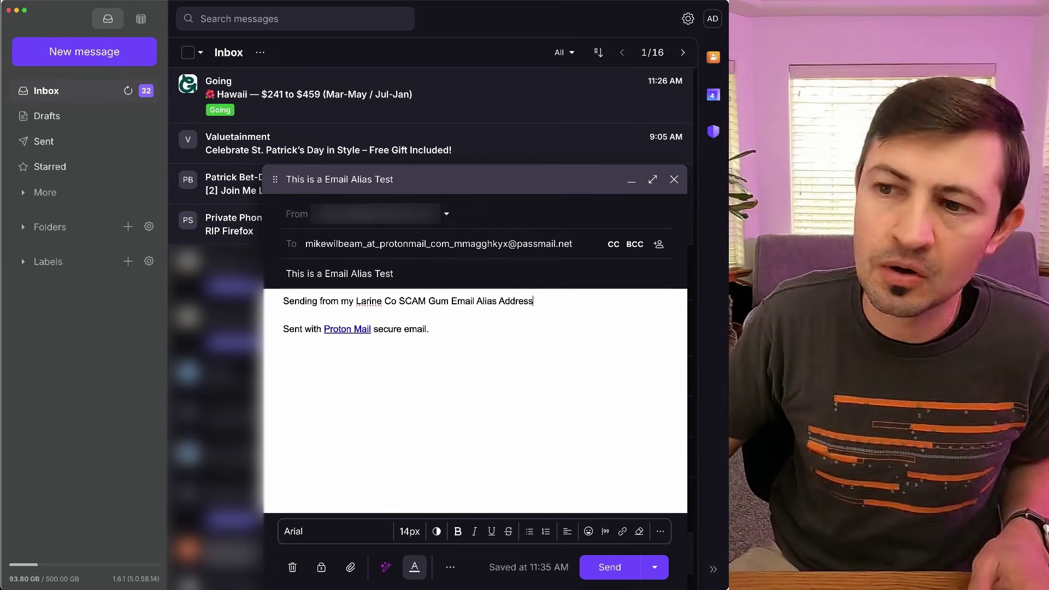
Send the test email, reload the mailbox, and read the arrived 'This is a Email Alias Test' message.
{"action": "left_click", "coordinate": [605, 568]}
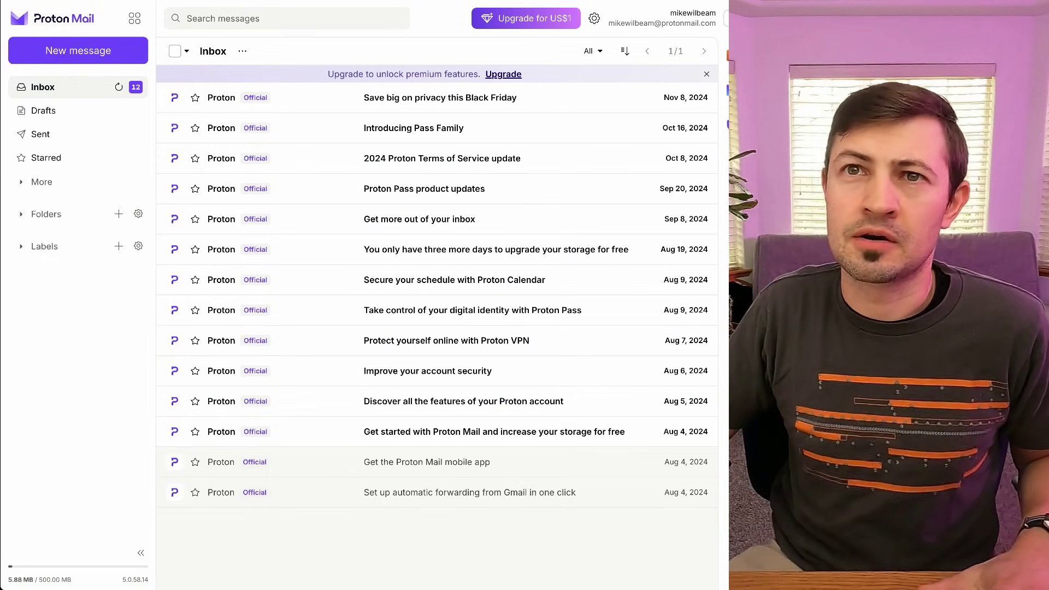
{"action": "key", "text": "ctrl+r"}
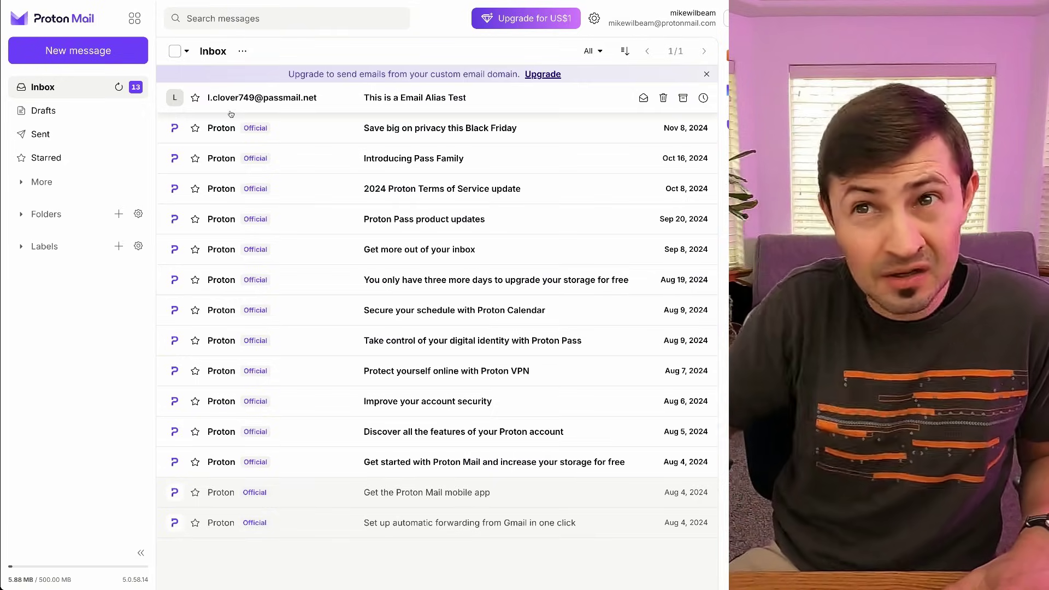
{"action": "left_click", "coordinate": [230, 110]}
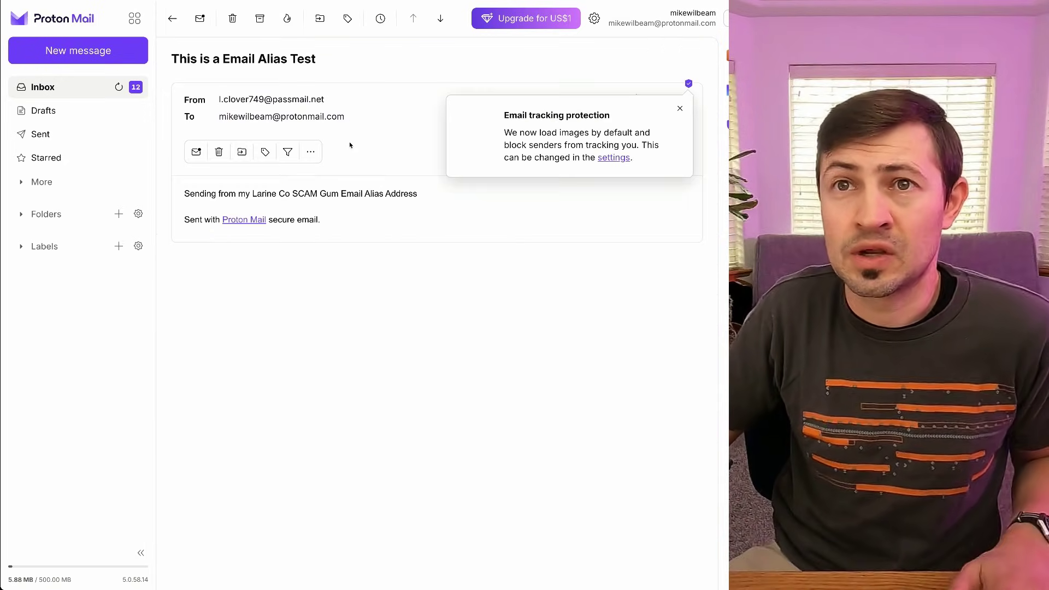
{"action": "left_click", "coordinate": [681, 110]}
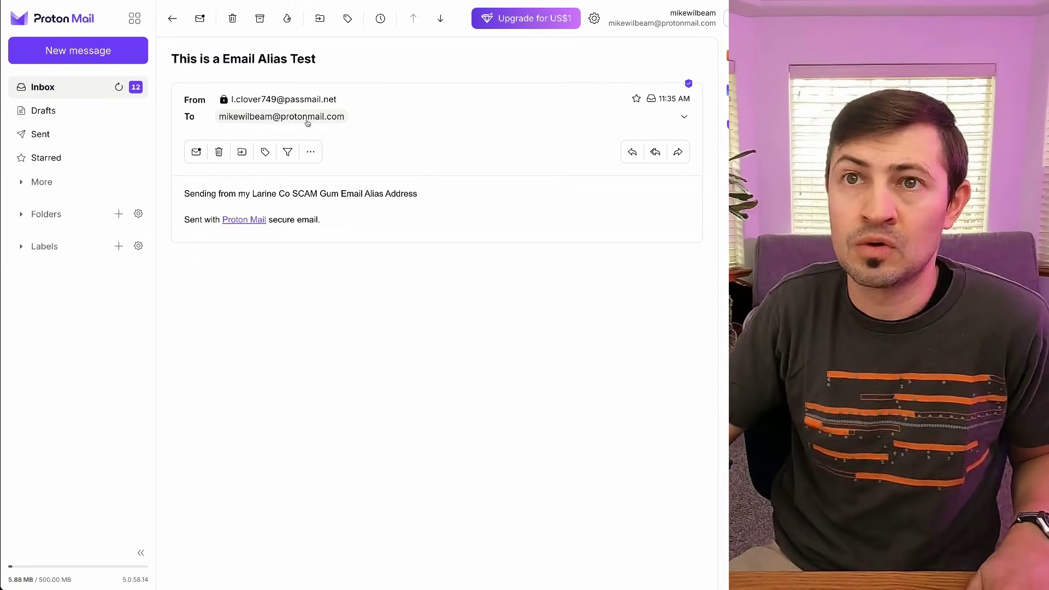
{"action": "left_click_drag", "start_coordinate": [184, 194], "coordinate": [392, 200]}
{"action": "left_click", "coordinate": [425, 206]}
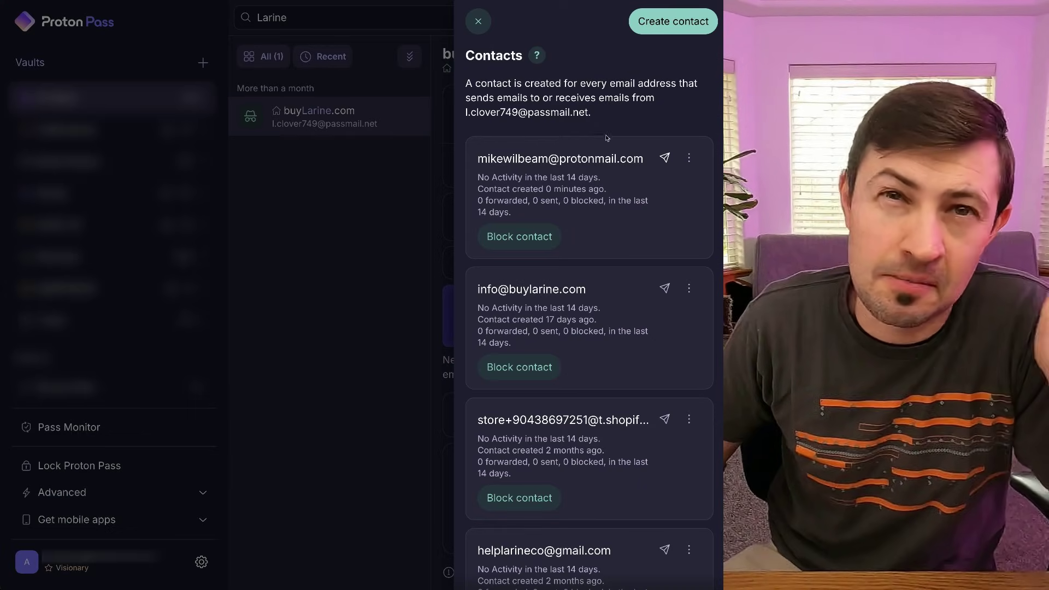
Start another email to the newly created contact from the alias's Contacts panel.
{"action": "left_click", "coordinate": [666, 158]}
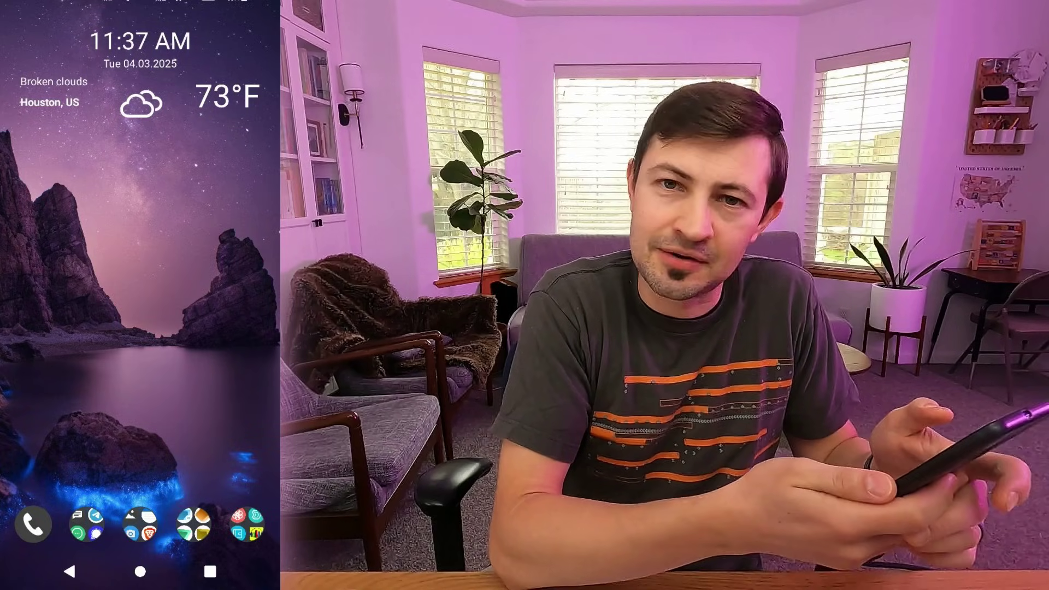
On the phone, open the Proton apps folder and compose with subject 'Test Number 2'.
{"action": "left_click", "coordinate": [193, 524]}
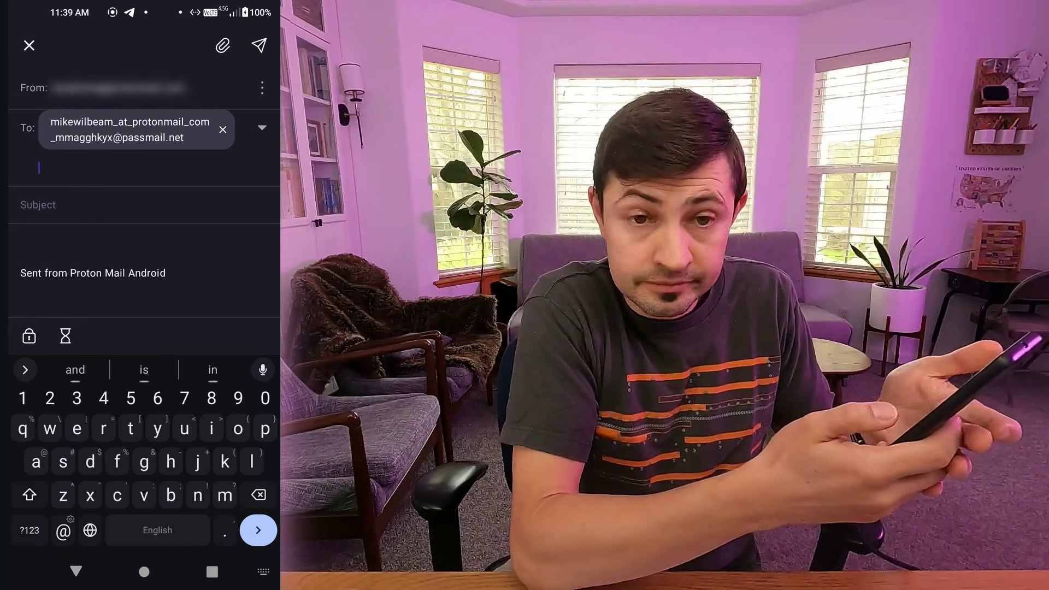
{"action": "left_click", "coordinate": [82, 204]}
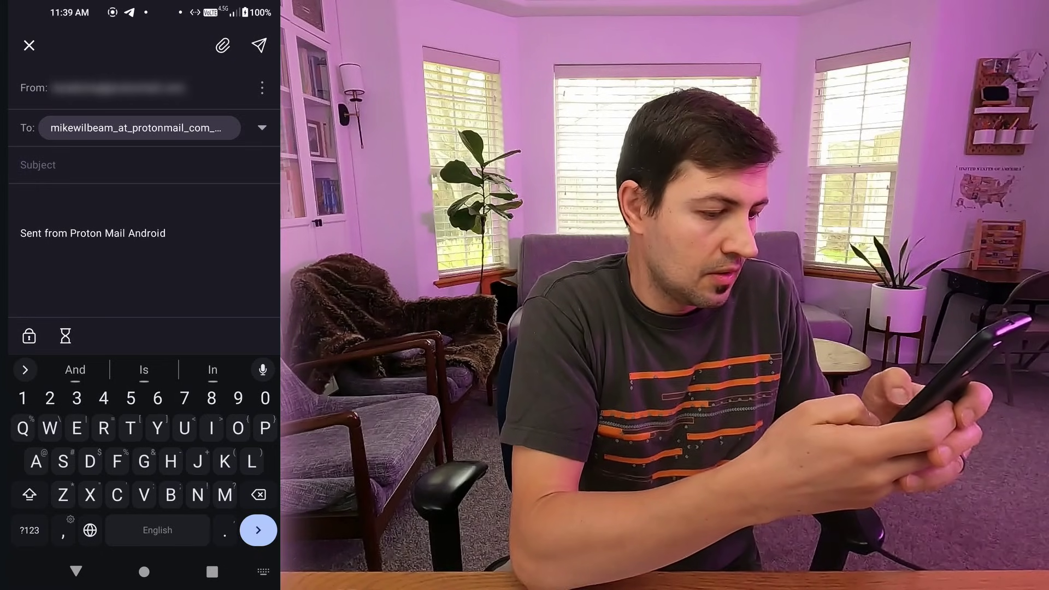
{"action": "type", "text": "Tsst"}
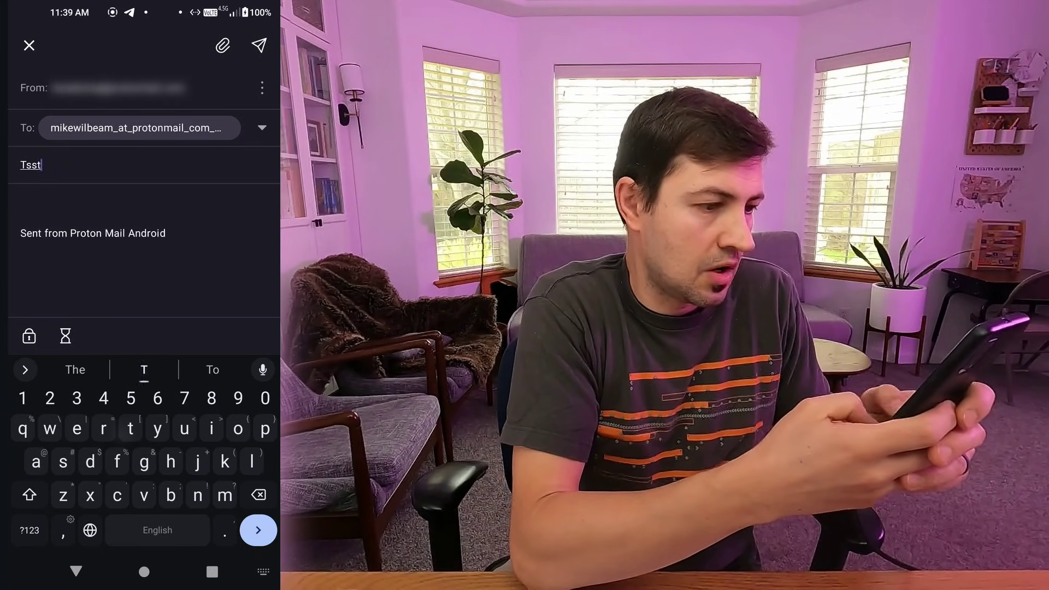
{"action": "left_click", "coordinate": [213, 370]}
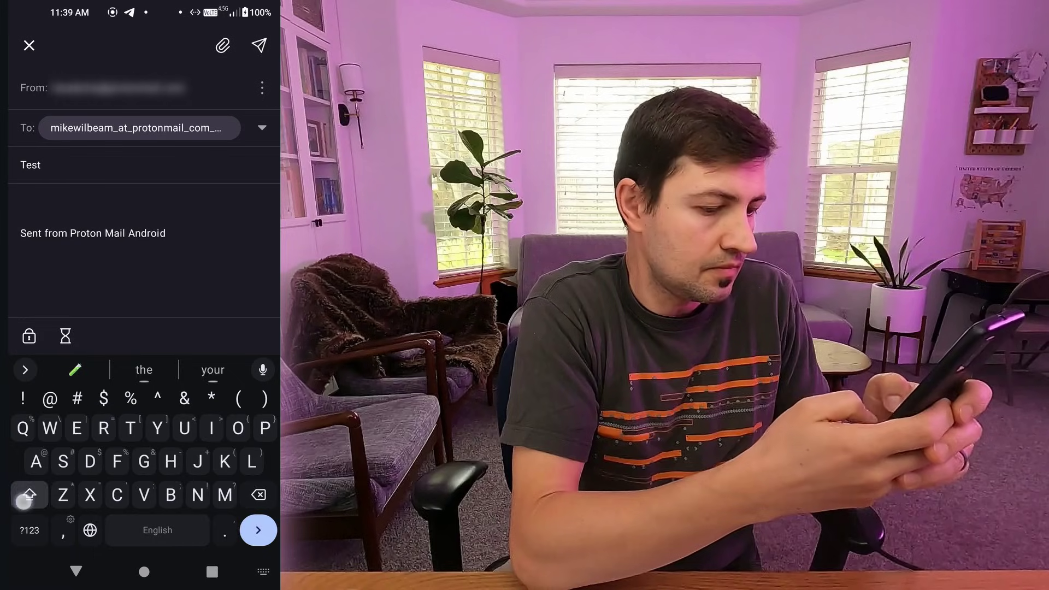
{"action": "type", "text": "Nber"}
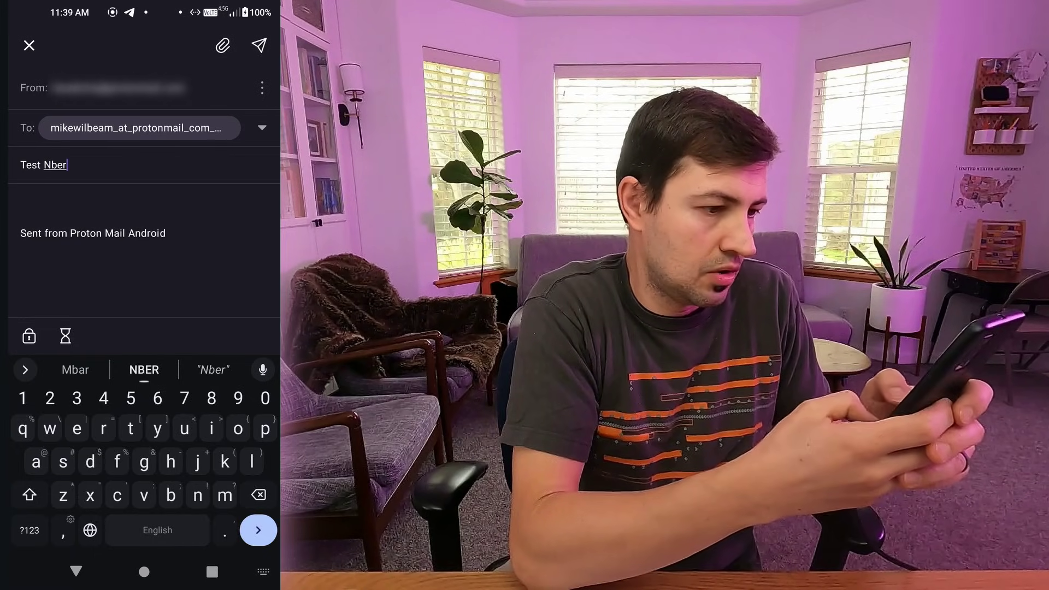
{"action": "key", "text": "BackSpace"}
{"action": "key", "text": "BackSpace"}
{"action": "key", "text": "BackSpace"}
{"action": "type", "text": "u"}
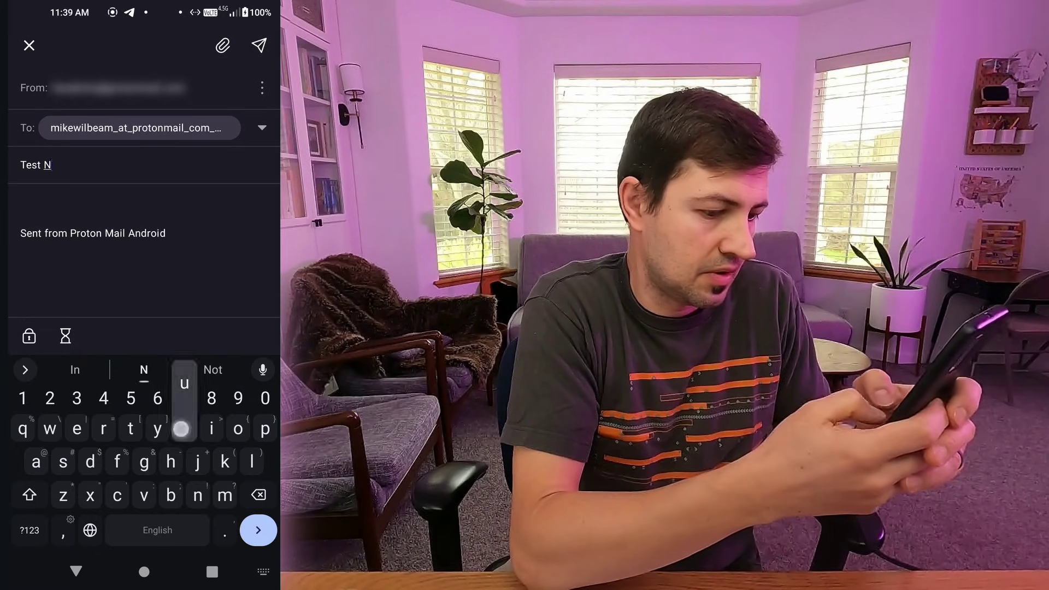
{"action": "type", "text": "mber 2"}
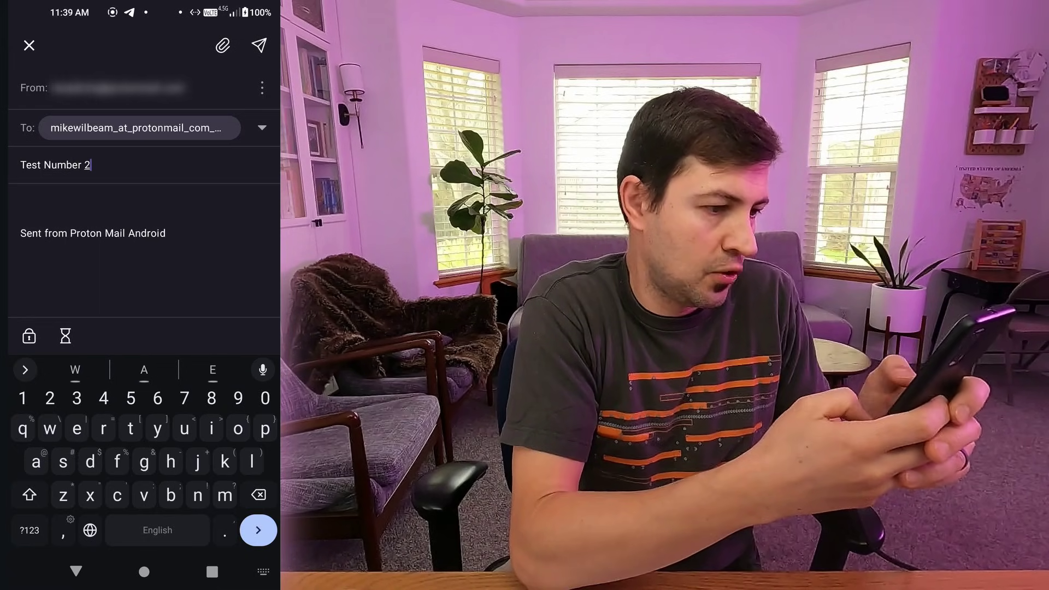
Write the body 'Hello, sending from my mobile device' and send the email.
{"action": "left_click", "coordinate": [36, 203]}
{"action": "type", "text": "He"}
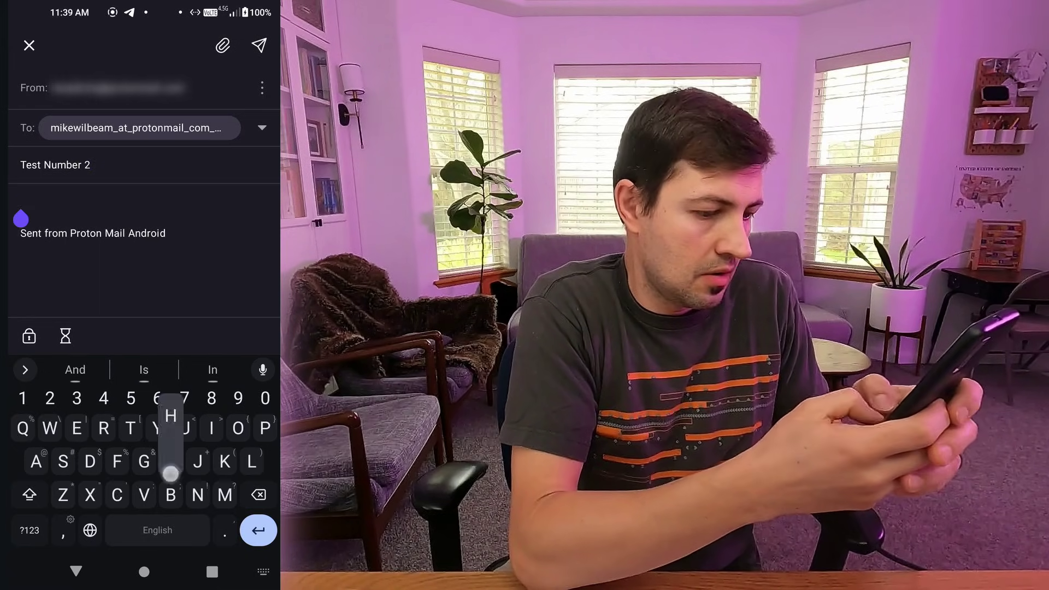
{"action": "type", "text": "llo, s"}
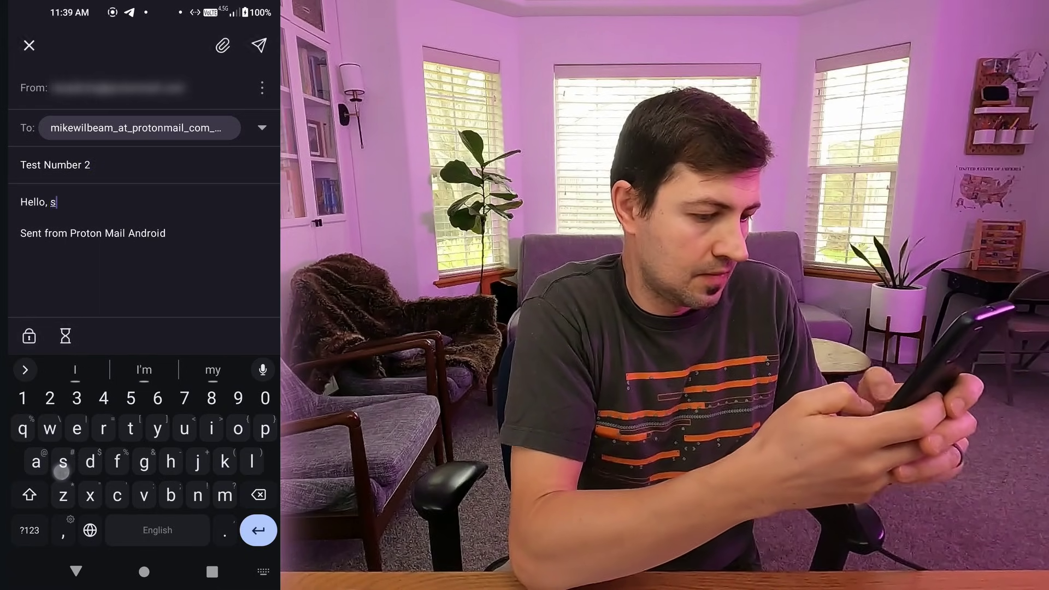
{"action": "type", "text": "ending from"}
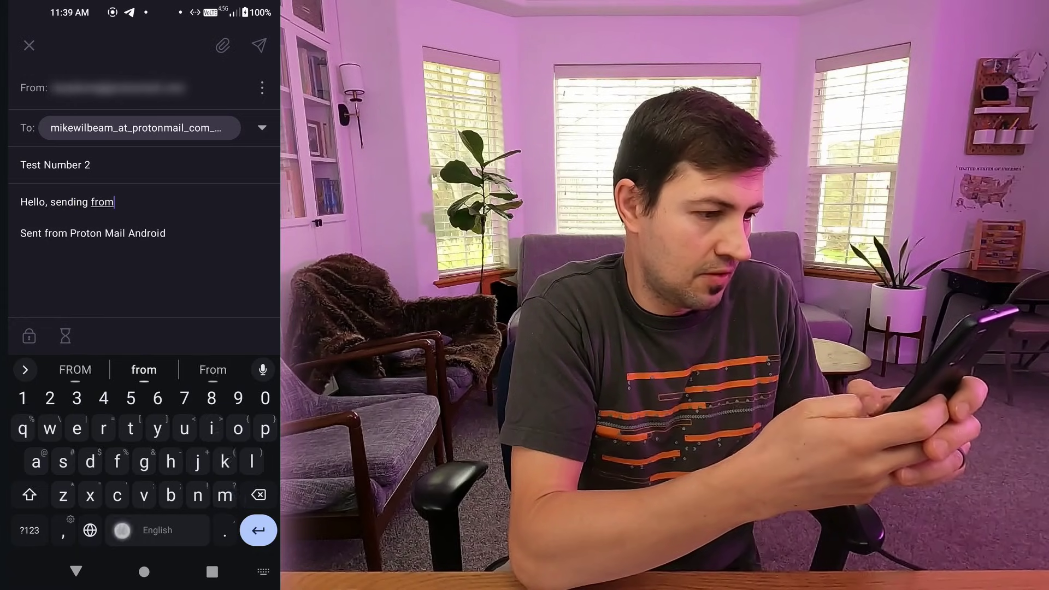
{"action": "type", "text": " my mobile"}
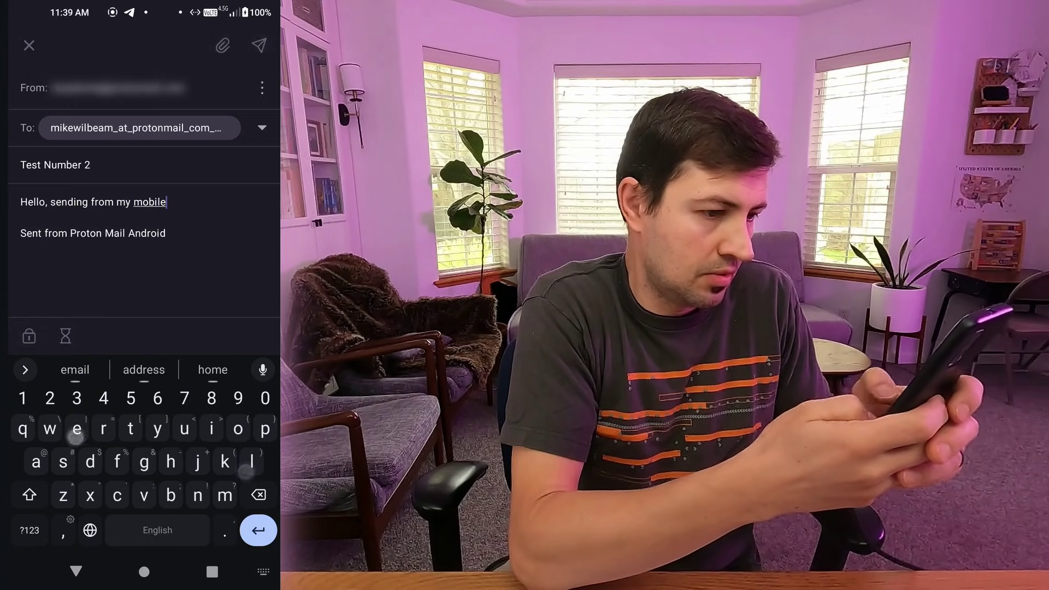
{"action": "type", "text": " device  Sent"}
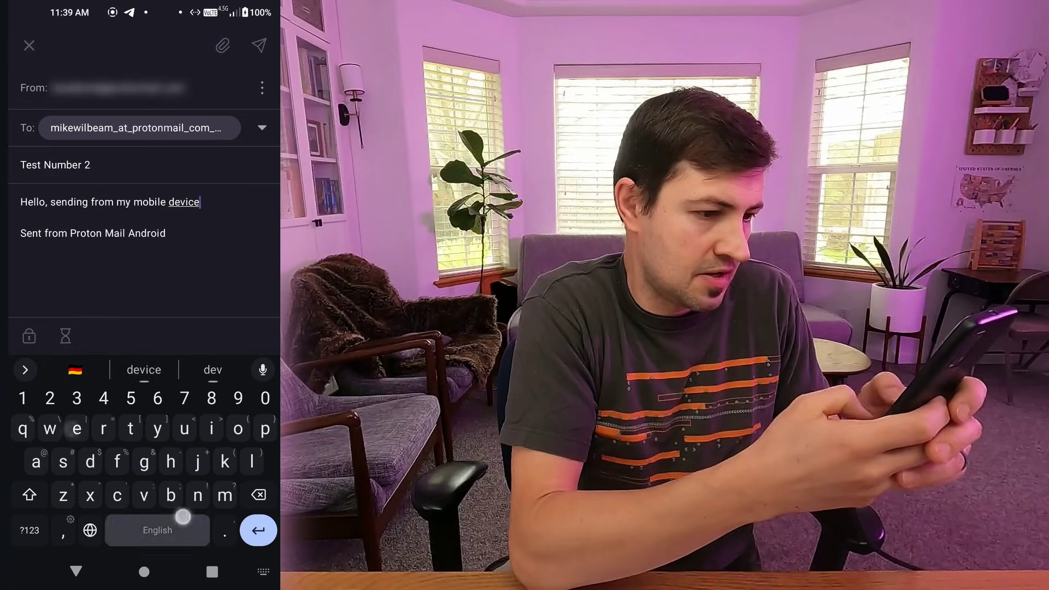
{"action": "left_click", "coordinate": [259, 46]}
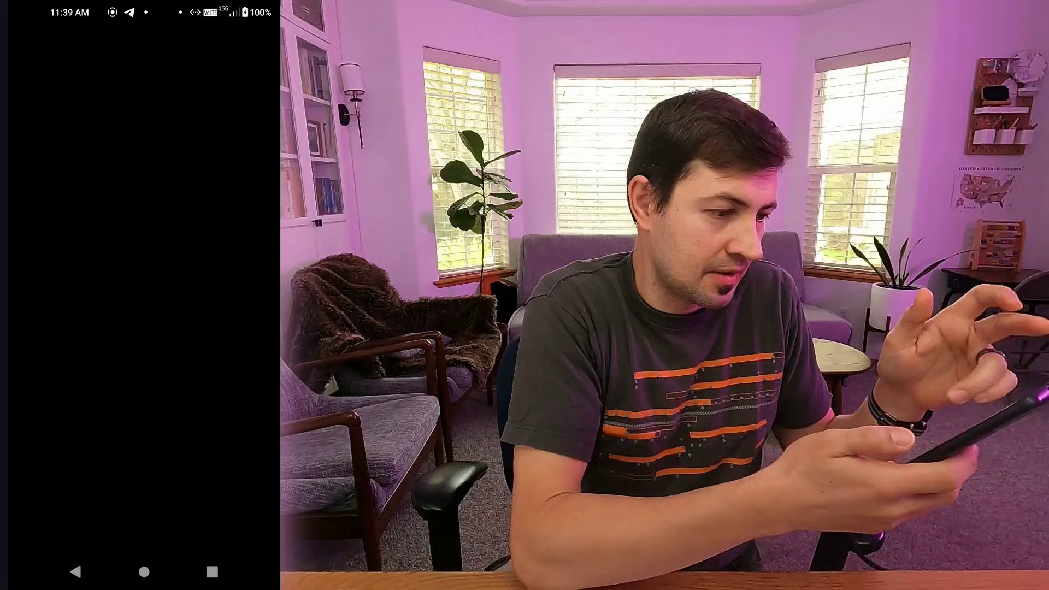
Open the 'Test Number 2' email in the desktop inbox and read its mobile-sent body.
{"action": "left_click", "coordinate": [45, 59]}
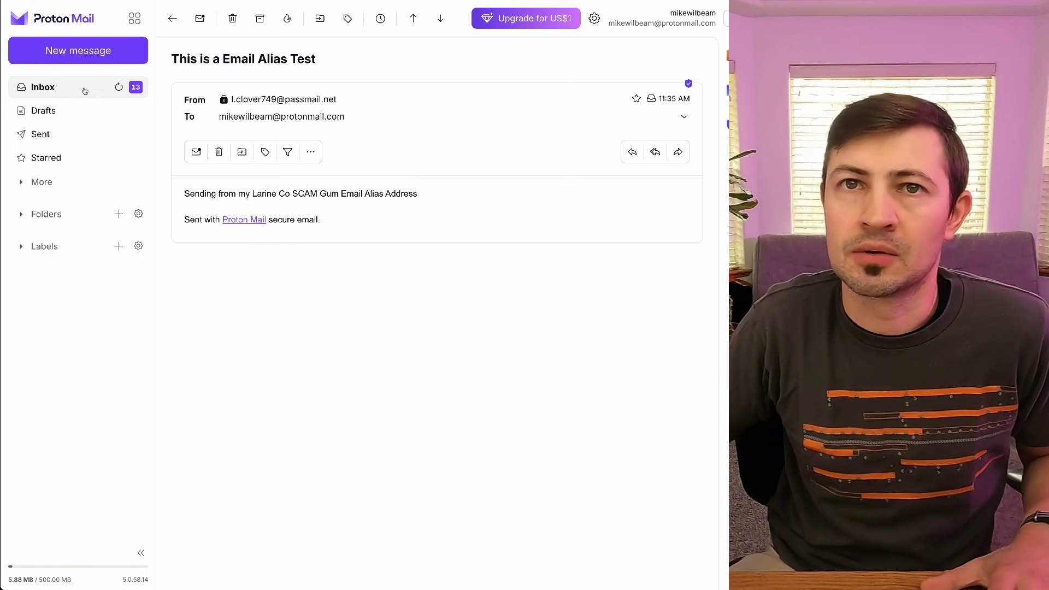
{"action": "left_click", "coordinate": [54, 90]}
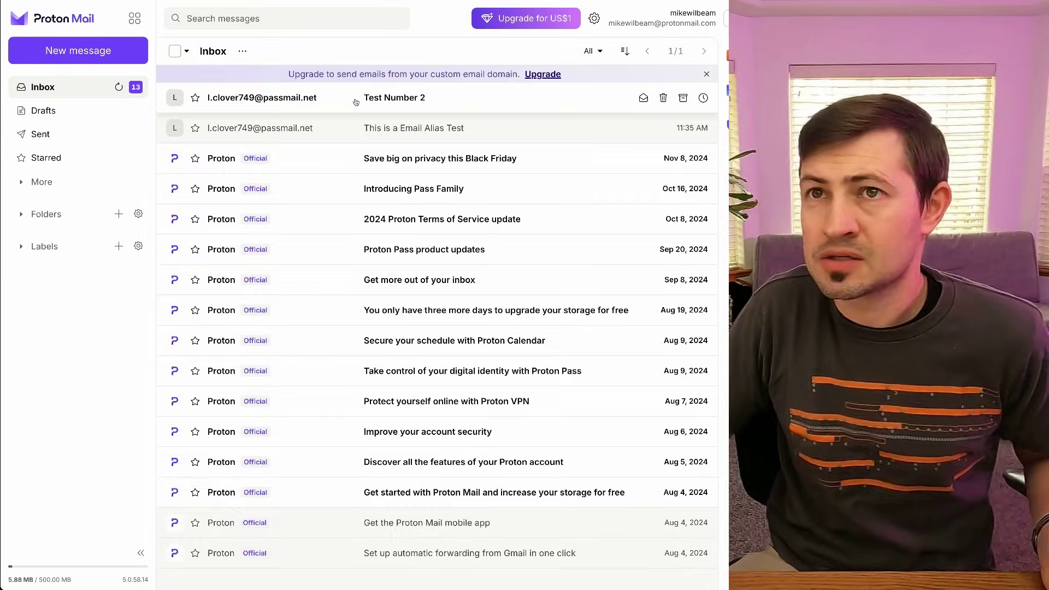
{"action": "left_click", "coordinate": [355, 102]}
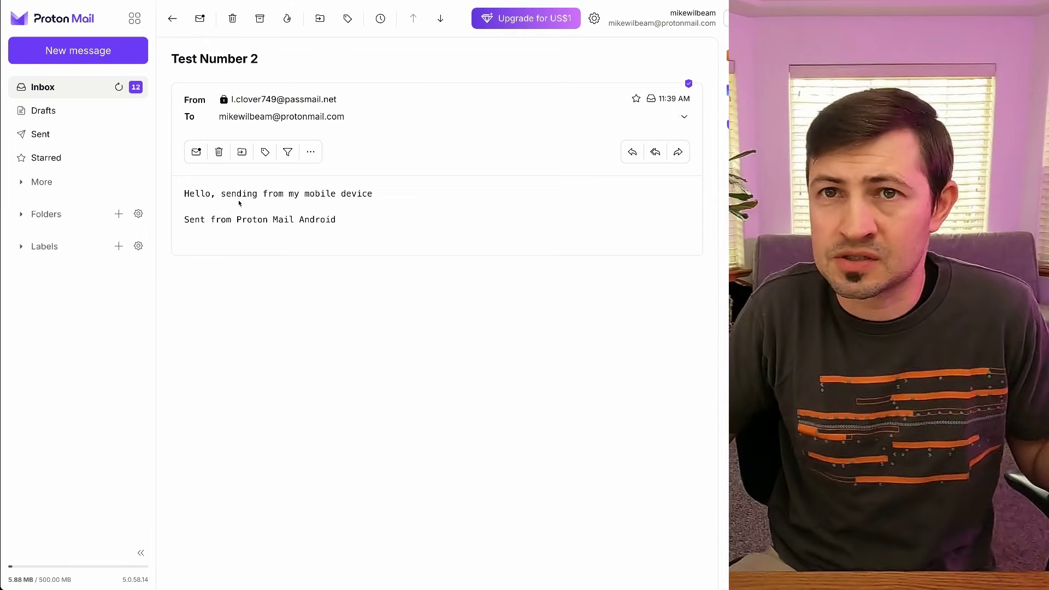
{"action": "left_click_drag", "start_coordinate": [337, 218], "coordinate": [185, 194]}
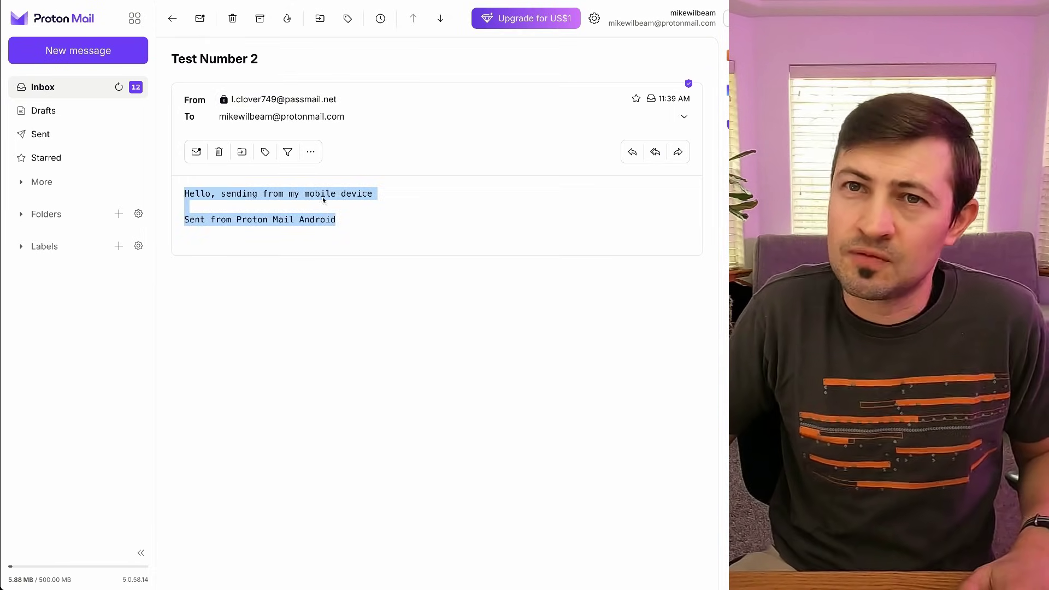
{"action": "left_click", "coordinate": [323, 206]}
{"action": "left_click_drag", "start_coordinate": [380, 196], "coordinate": [168, 180]}
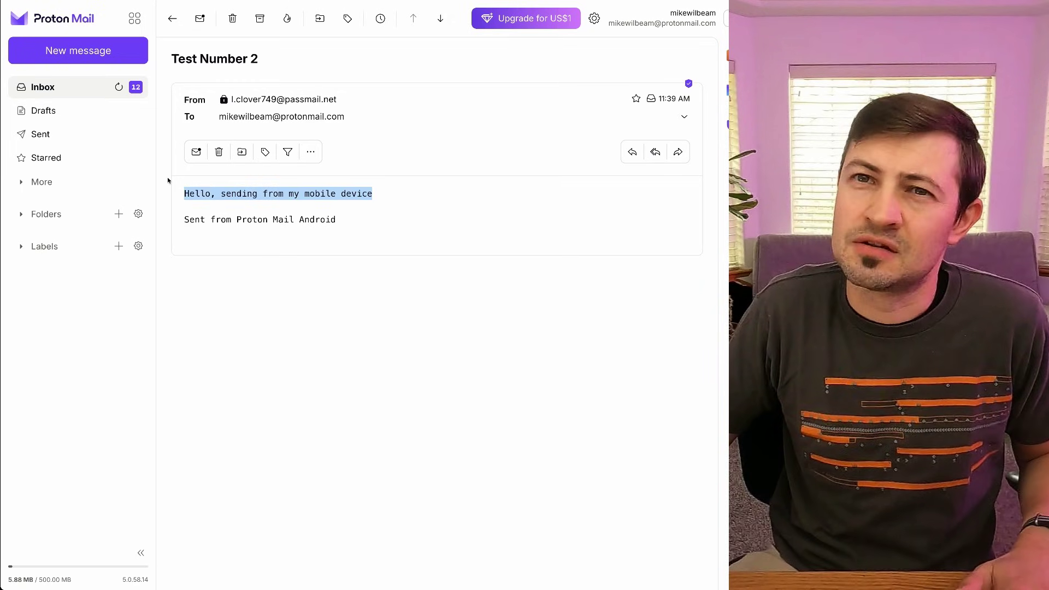
Compare it with the earlier 'This is a Email Alias Test' message, then reopen 'Test Number 2'.
{"action": "left_click", "coordinate": [96, 89]}
{"action": "left_click", "coordinate": [294, 133]}
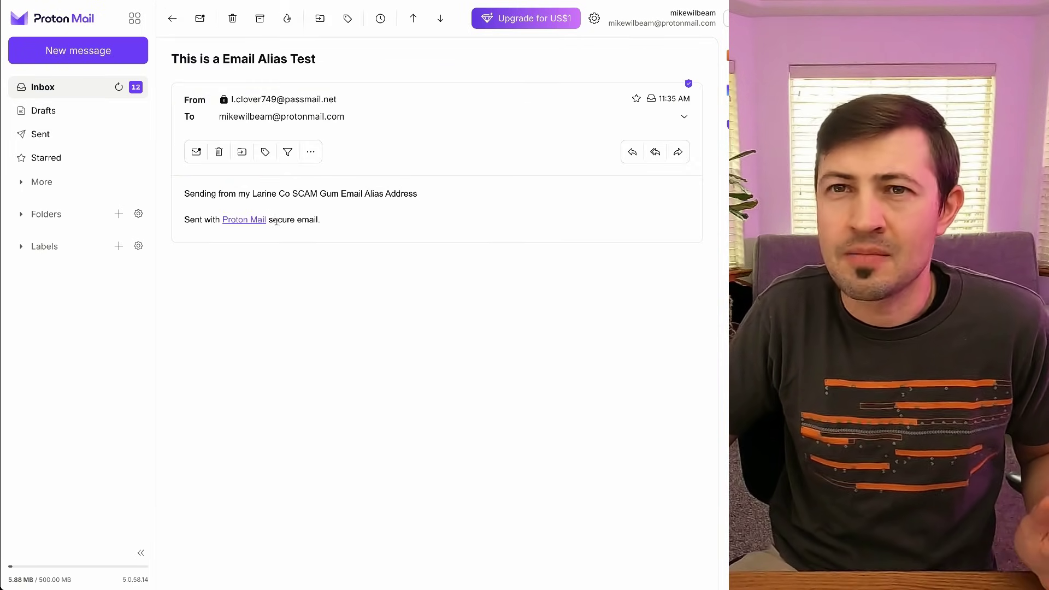
{"action": "left_click_drag", "start_coordinate": [430, 199], "coordinate": [182, 194]}
{"action": "left_click", "coordinate": [90, 88]}
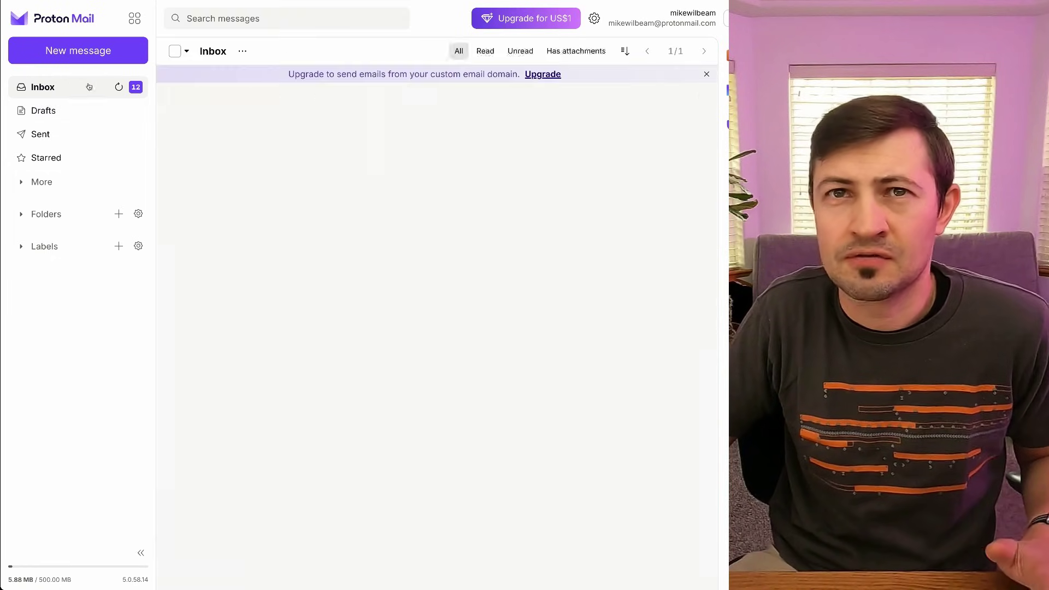
{"action": "left_click", "coordinate": [314, 99]}
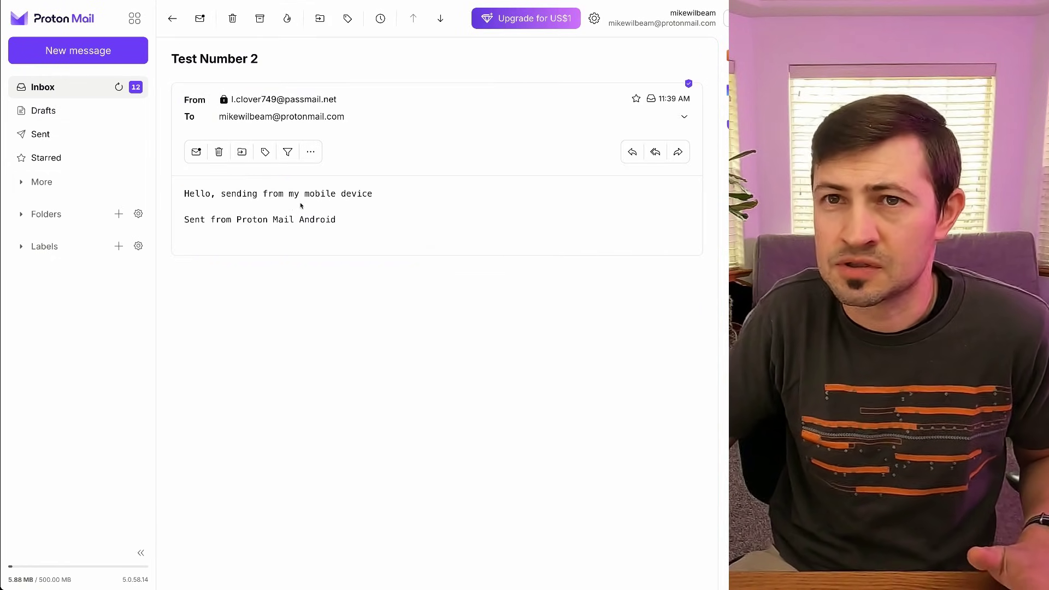